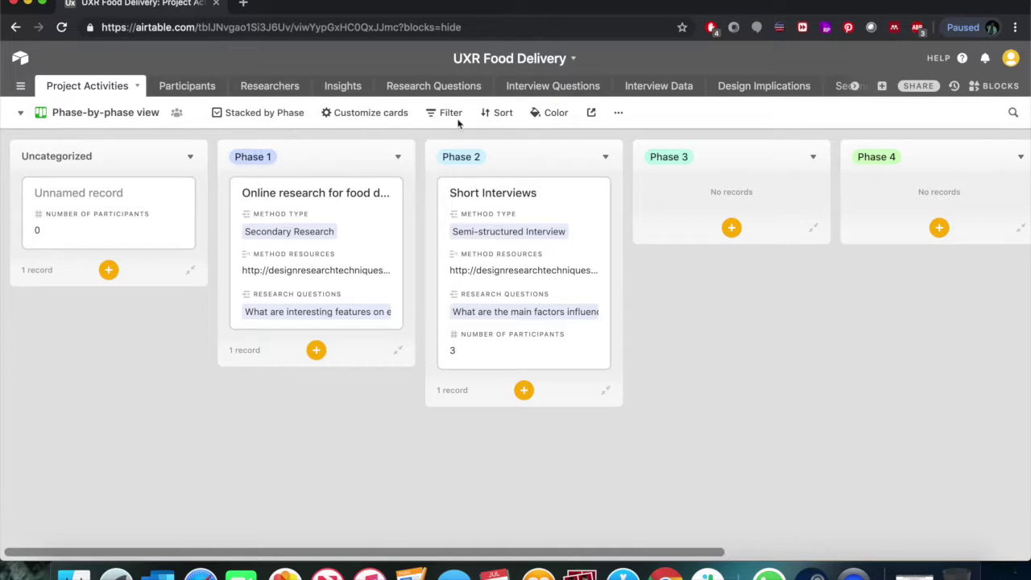
# Add two records to the Participants table, entering each participant's first name
pyautogui.click(534, 86)
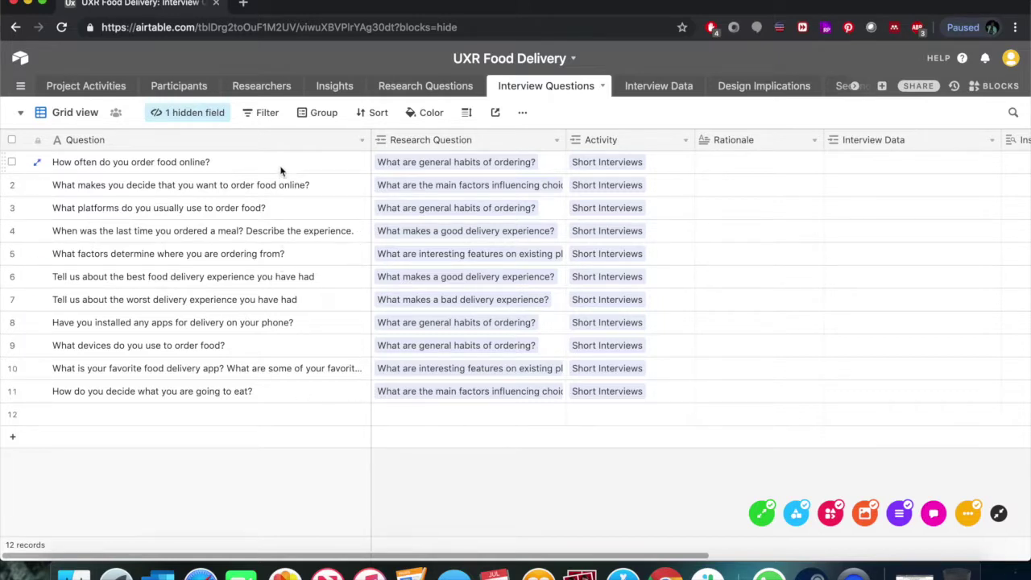
pyautogui.click(179, 85)
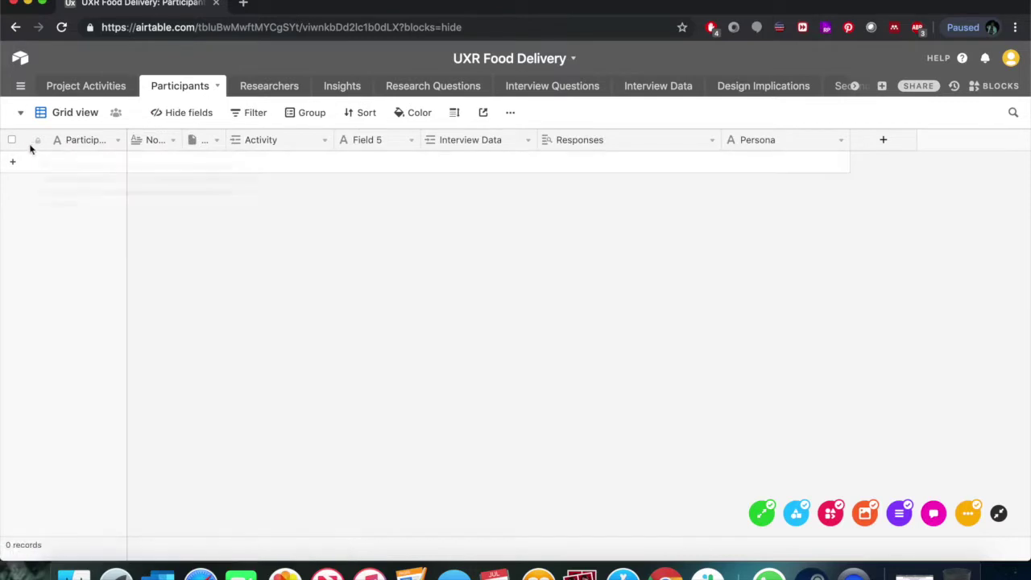
pyautogui.click(12, 162)
pyautogui.write('Pranav')
pyautogui.click(13, 184)
pyautogui.write('Akhil')
pyautogui.click(243, 272)
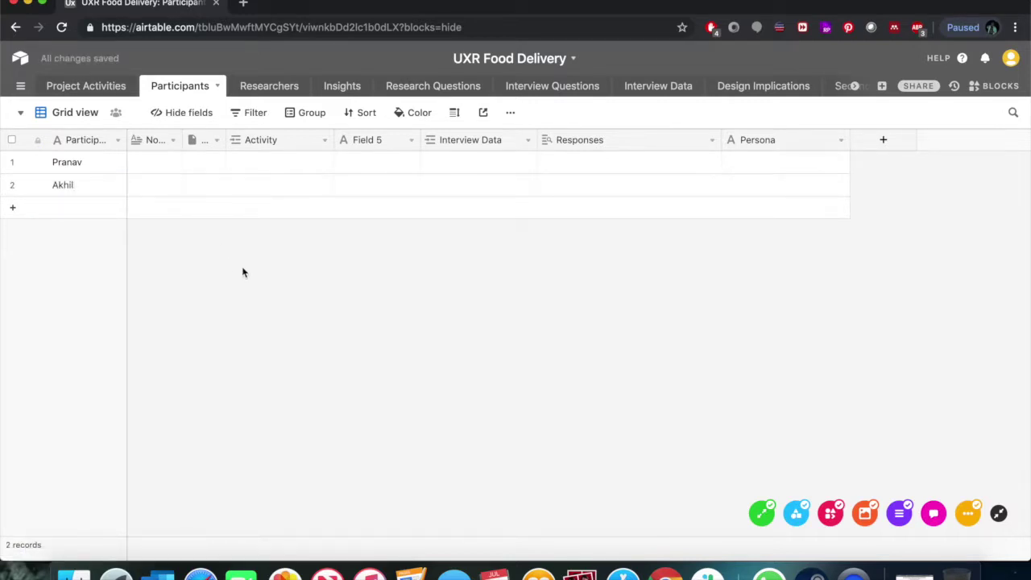
# Create a record in the Interview Data table linked to the Short Interviews activity and the first participant
pyautogui.click(658, 86)
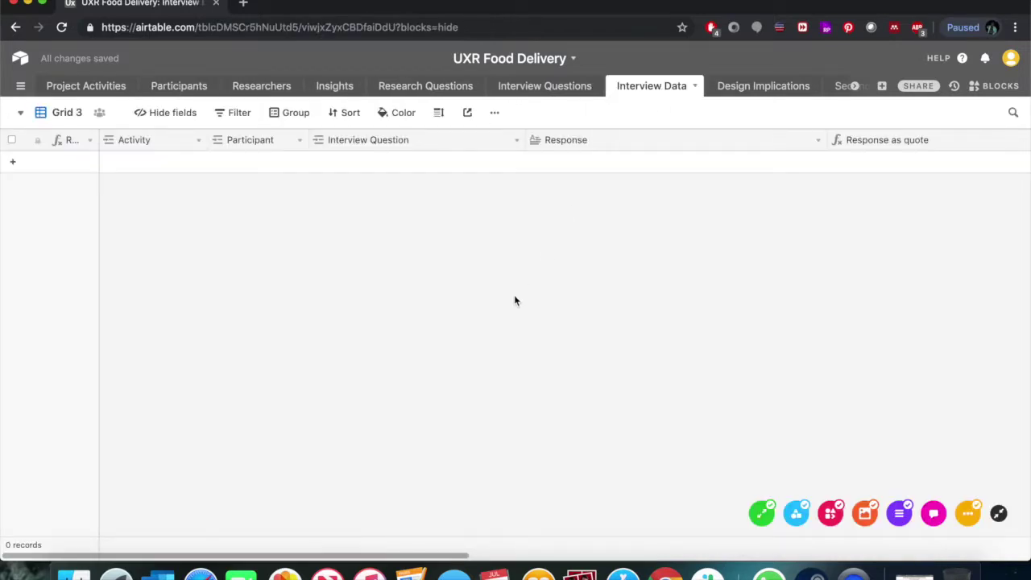
pyautogui.click(137, 169)
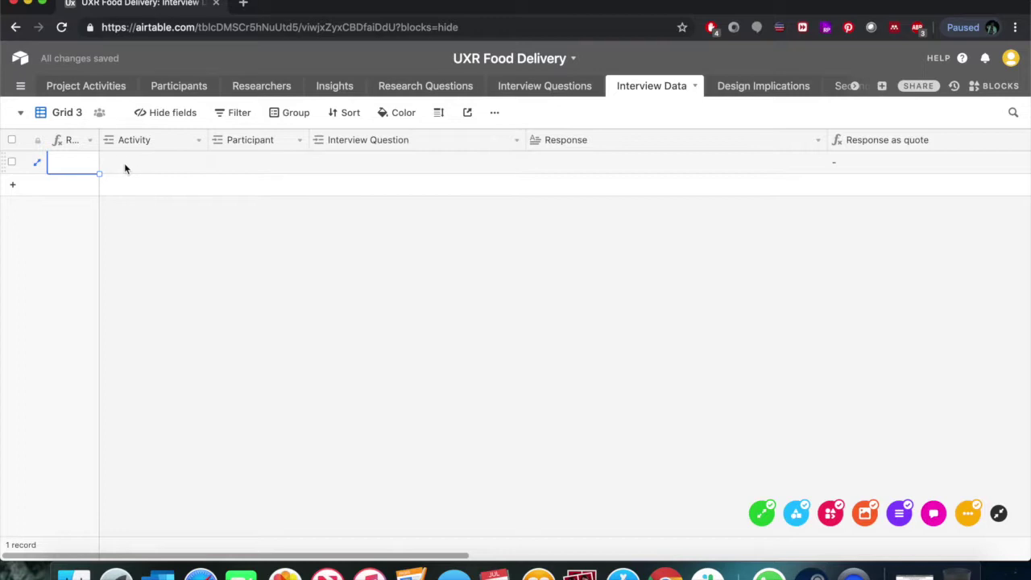
pyautogui.click(110, 162)
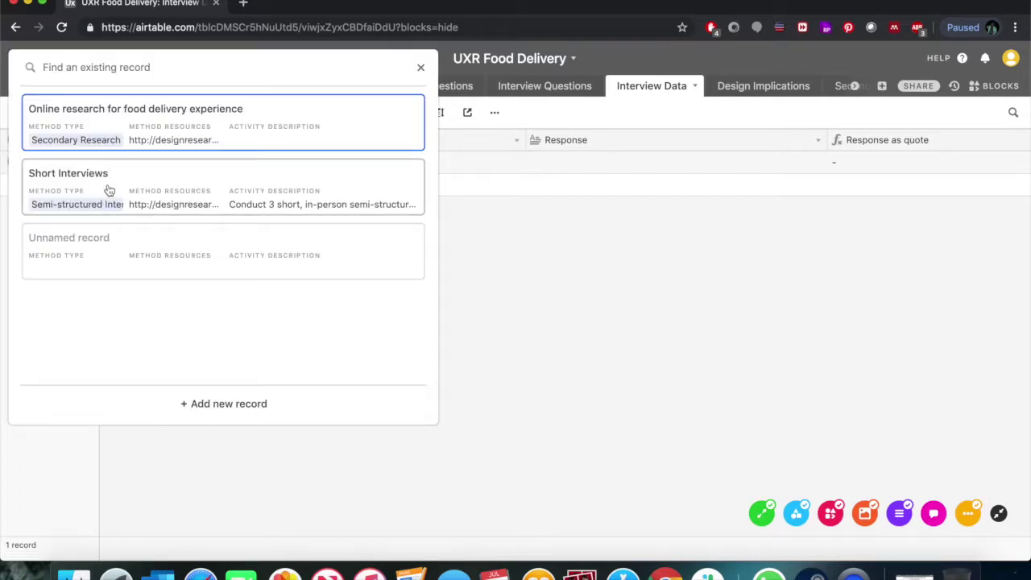
pyautogui.click(110, 191)
pyautogui.click(255, 161)
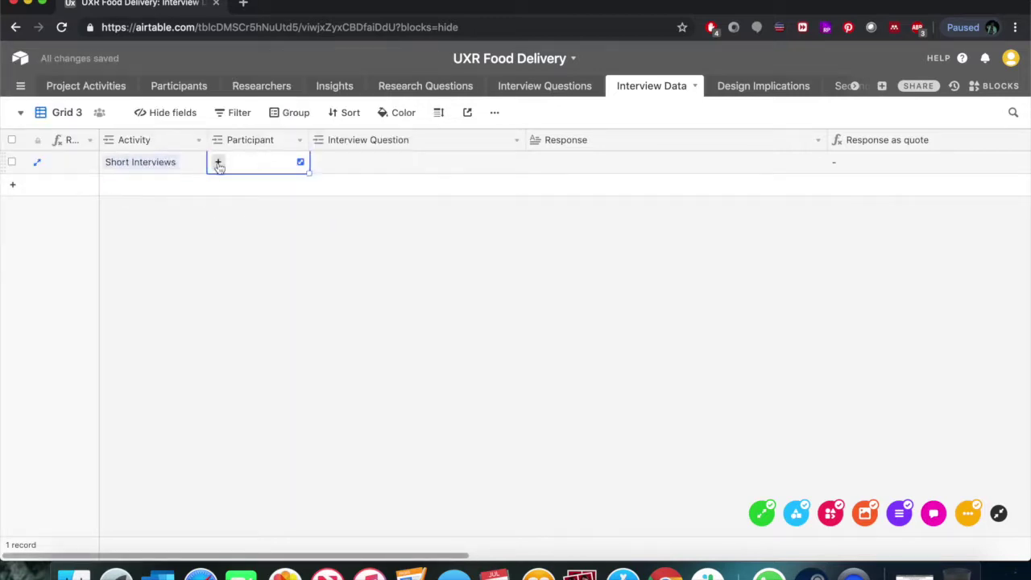
pyautogui.click(215, 161)
pyautogui.click(175, 151)
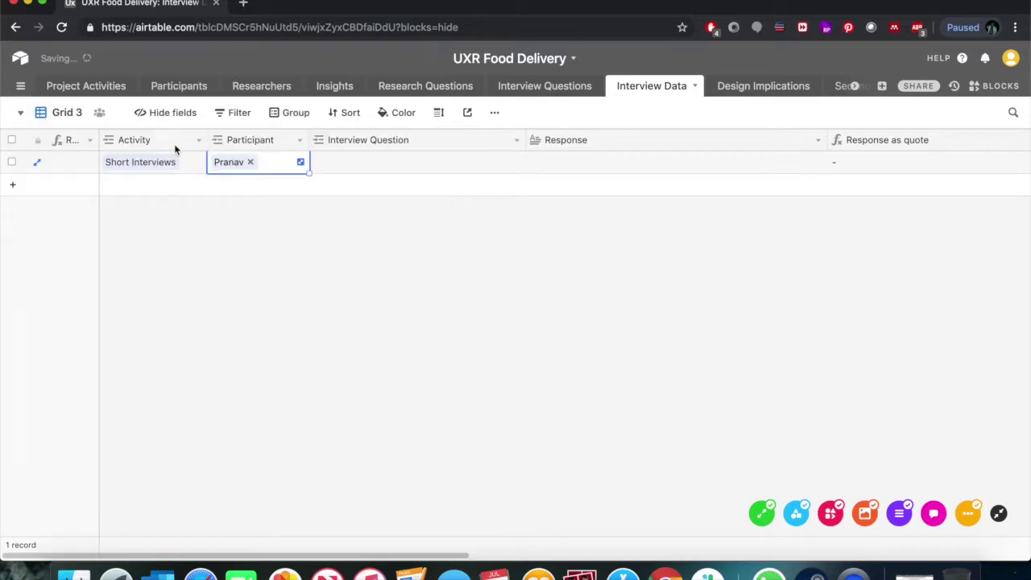
# Link the record to "How often do you order food online?" and enter the response "Proin sit amet eros sed lorem rhoncus bibendum at non ligula."
pyautogui.click(390, 165)
pyautogui.click(320, 163)
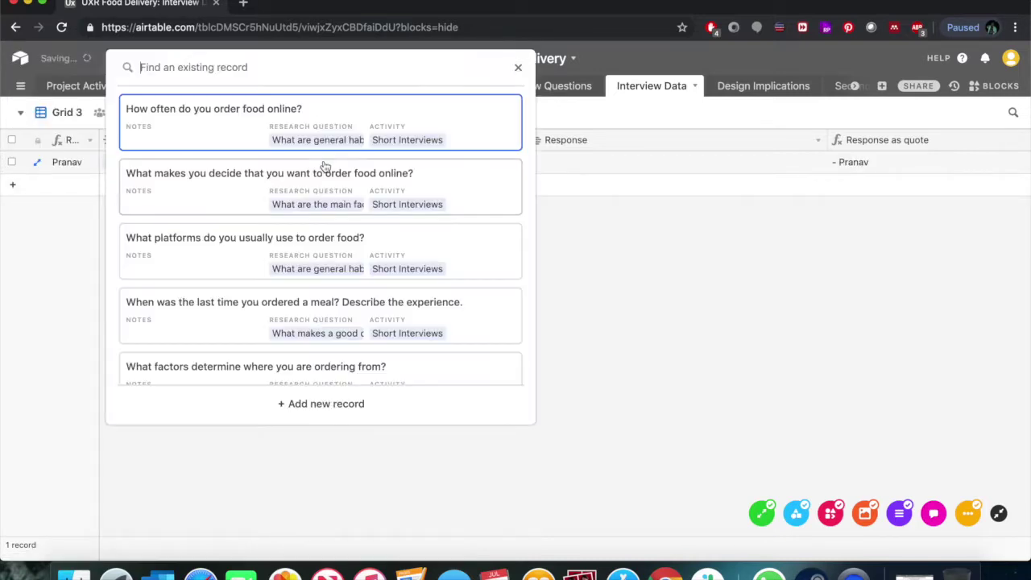
pyautogui.click(252, 127)
pyautogui.doubleClick(568, 166)
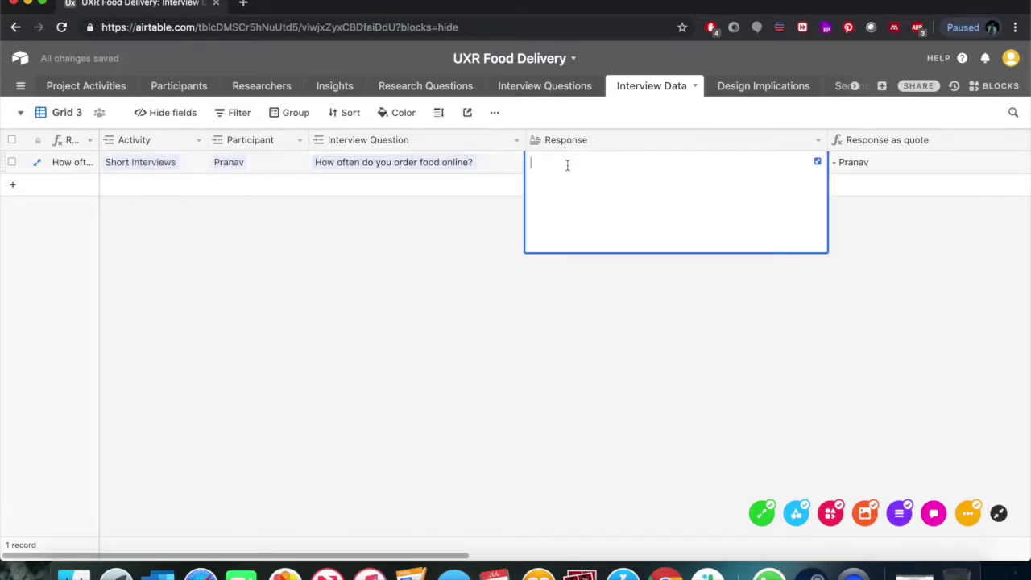
pyautogui.write('Proin sit amet eros sed lorem rhoncus bibendum at non ligula.')
pyautogui.click(672, 343)
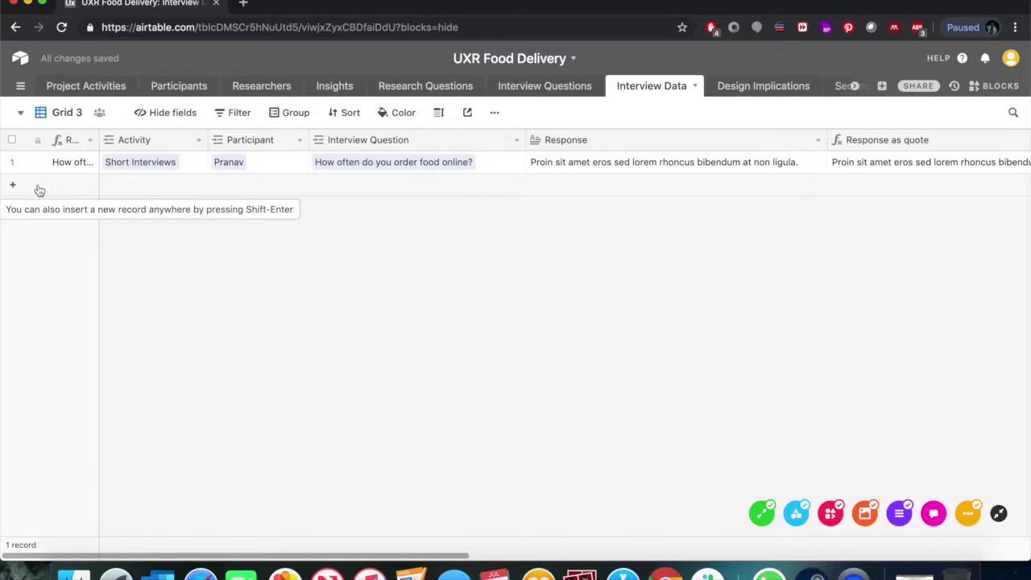
# Add a second interview data record linked to Short Interviews and the same participant as the first record
pyautogui.click(12, 190)
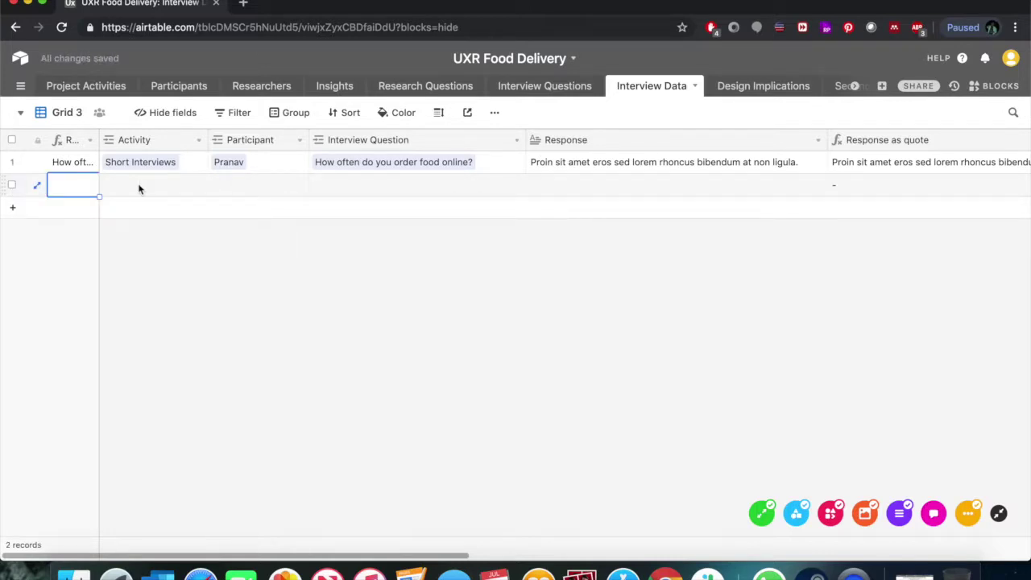
pyautogui.click(137, 188)
pyautogui.click(109, 185)
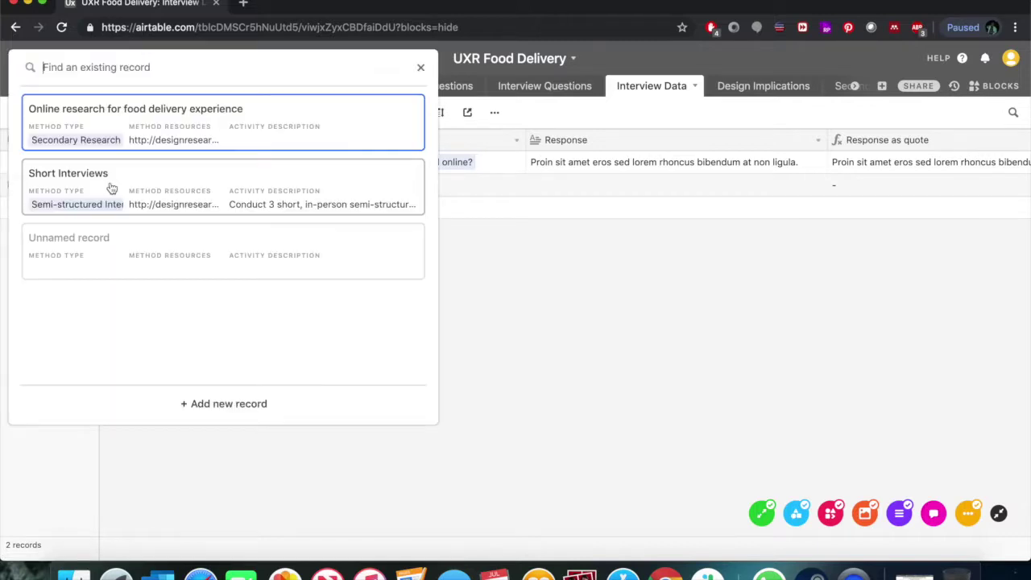
pyautogui.click(108, 184)
pyautogui.click(265, 193)
pyautogui.click(218, 185)
pyautogui.click(200, 142)
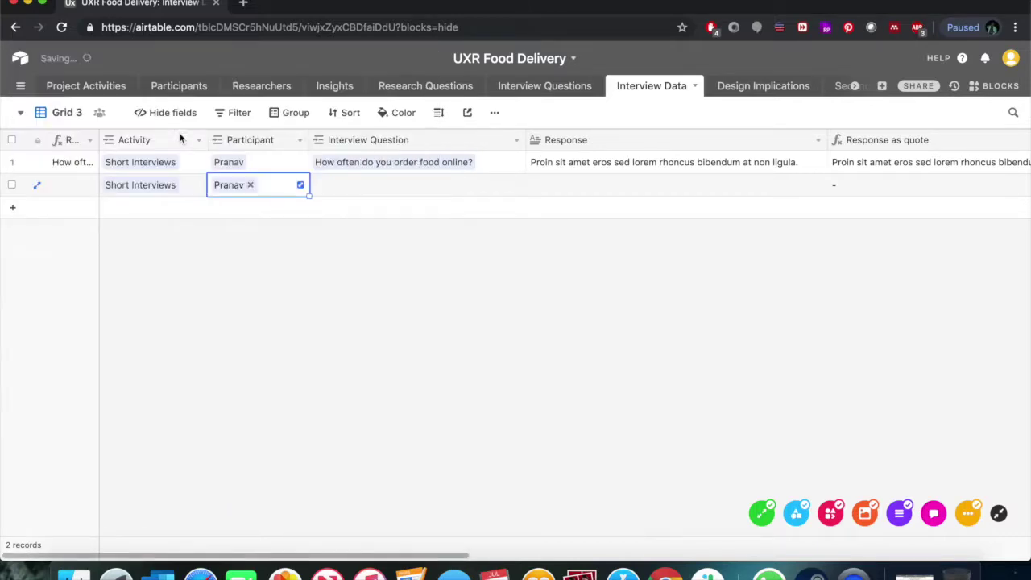
# Link the second record's interview question to "How often do you order food online?"
pyautogui.click(327, 188)
pyautogui.click(320, 185)
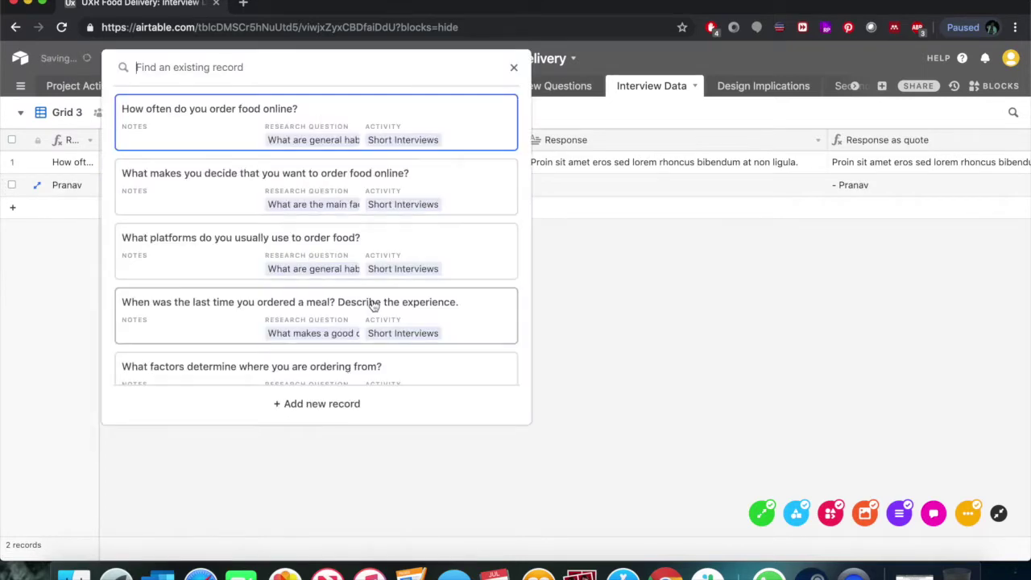
pyautogui.click(249, 131)
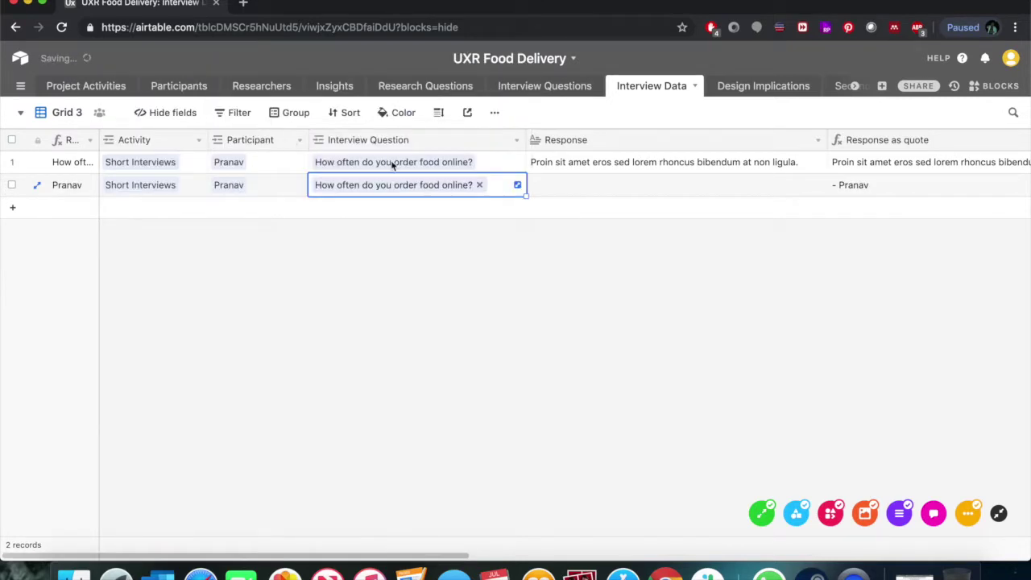
# Move "rhoncus bibendum at non ligula." out of the first record's response into the second record's response
pyautogui.doubleClick(569, 165)
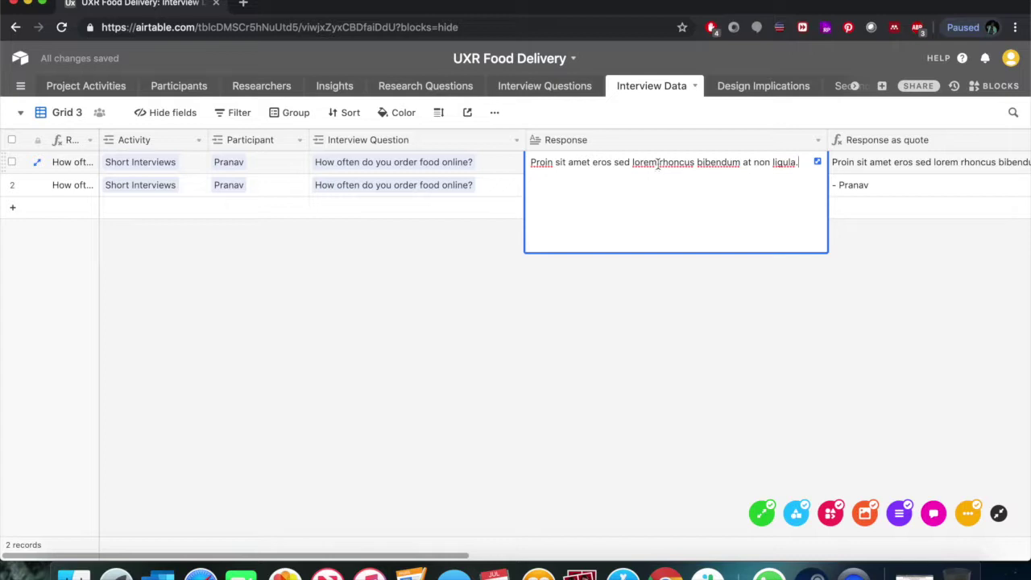
pyautogui.moveTo(658, 164); pyautogui.dragTo(809, 165)
pyautogui.press('super+c')
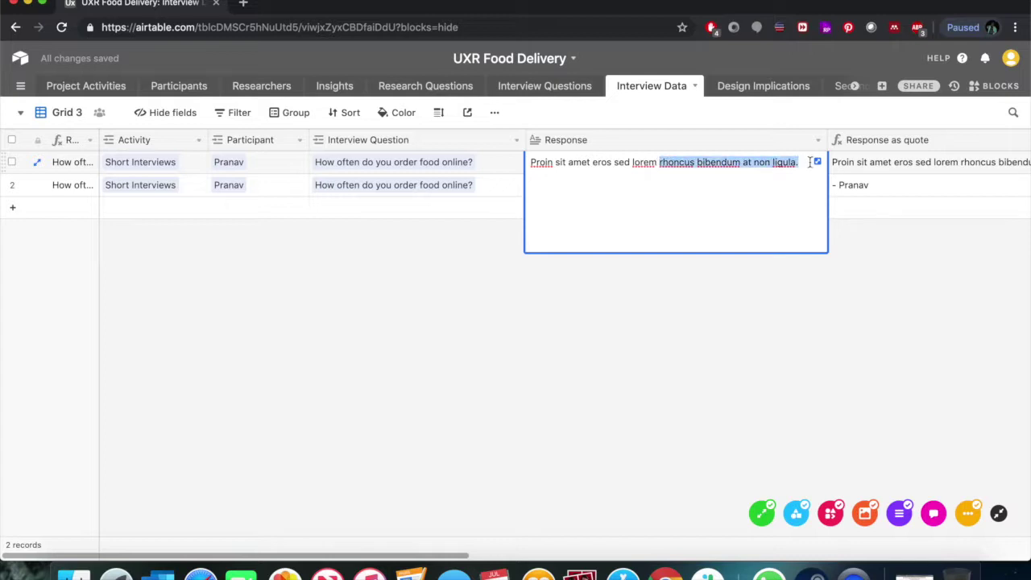
pyautogui.press('BackSpace')
pyautogui.click(612, 383)
pyautogui.doubleClick(566, 185)
pyautogui.press('super+v')
pyautogui.click(578, 307)
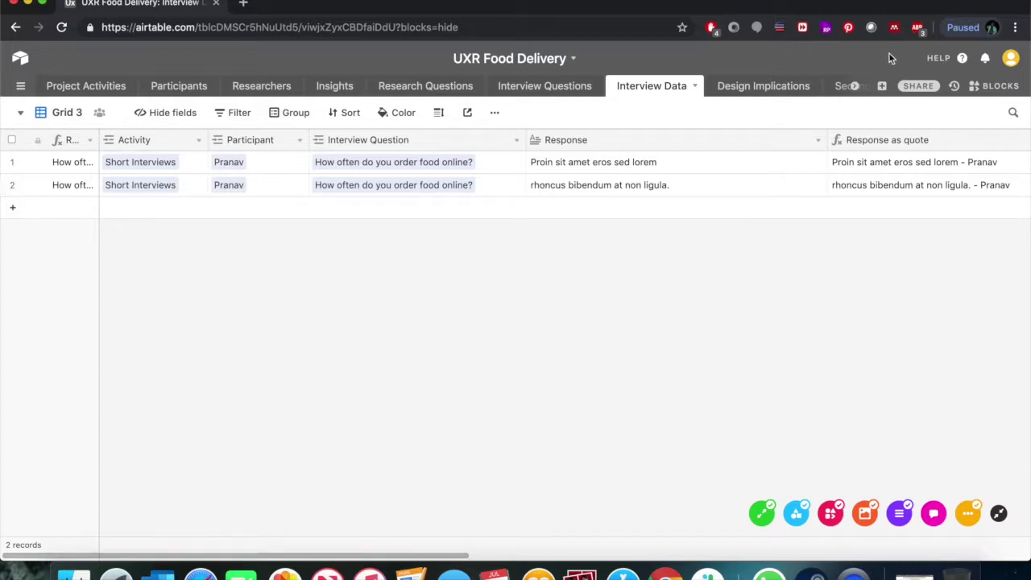
# Paste the lorem ipsum passage into the Full text field of the first record in the Secondary Research data table
pyautogui.click(854, 86)
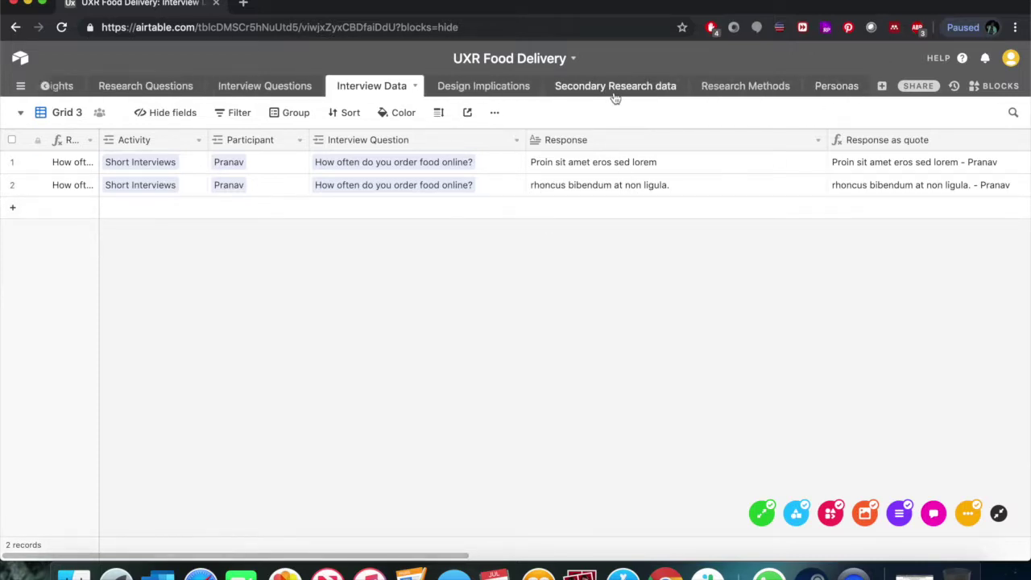
pyautogui.click(616, 96)
pyautogui.doubleClick(191, 162)
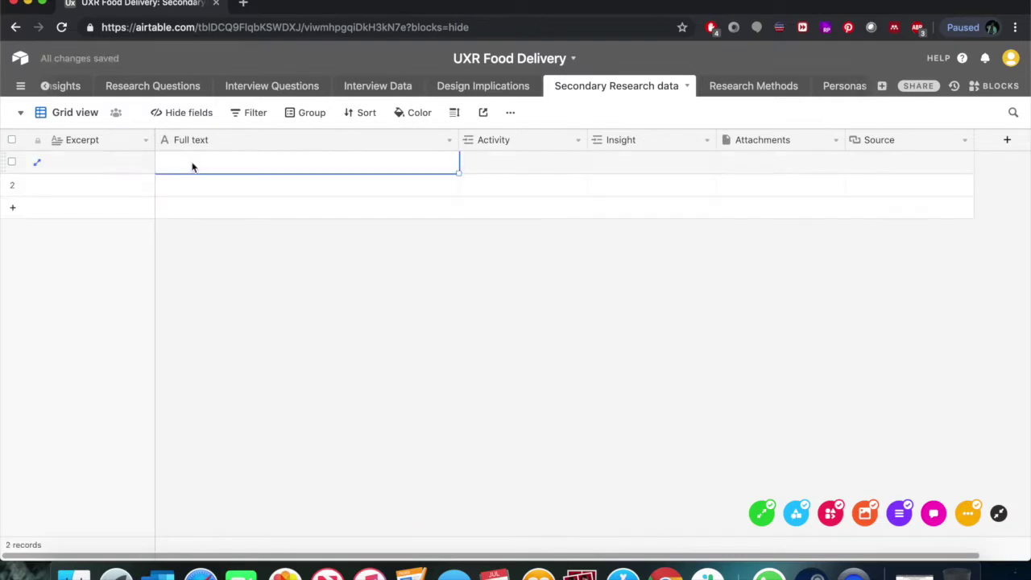
pyautogui.press('super+v')
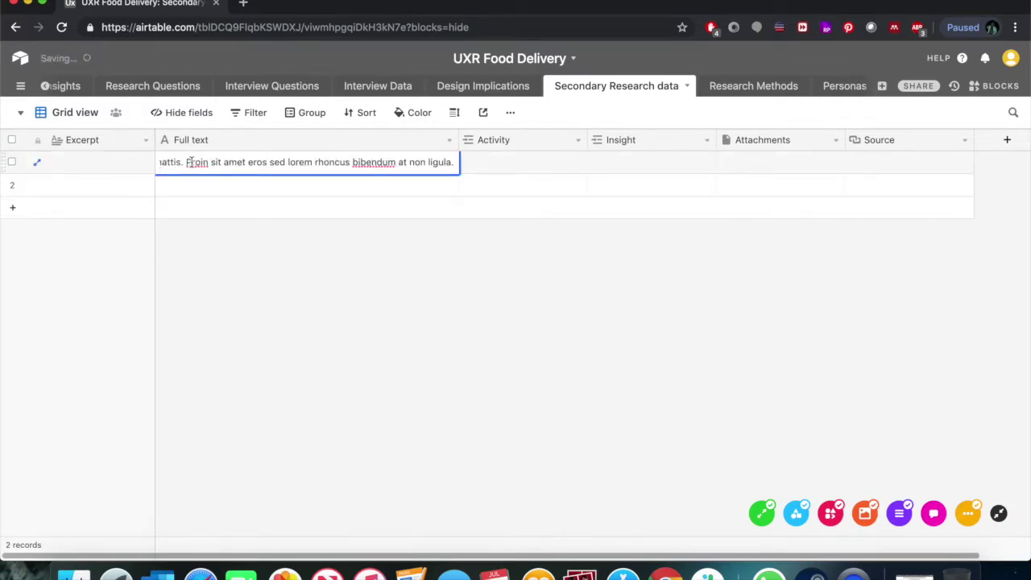
# Move the closing sentence "Proin sit amet eros sed lorem rhoncus bibendum at non ligula." from Full text to the same record's Excerpt field
pyautogui.moveTo(186, 162); pyautogui.dragTo(494, 165)
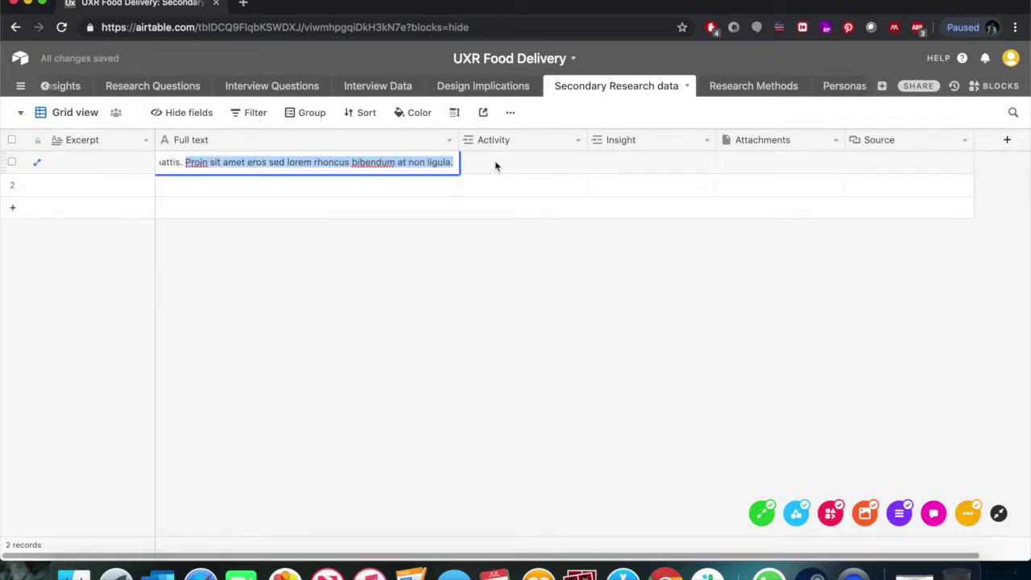
pyautogui.press('super+x')
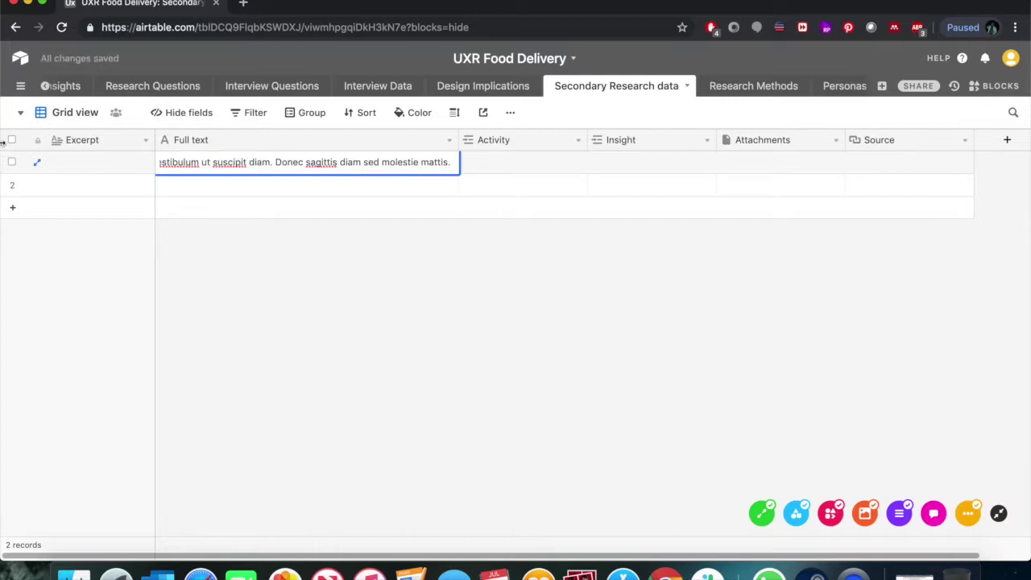
pyautogui.doubleClick(65, 162)
pyautogui.press('super+v')
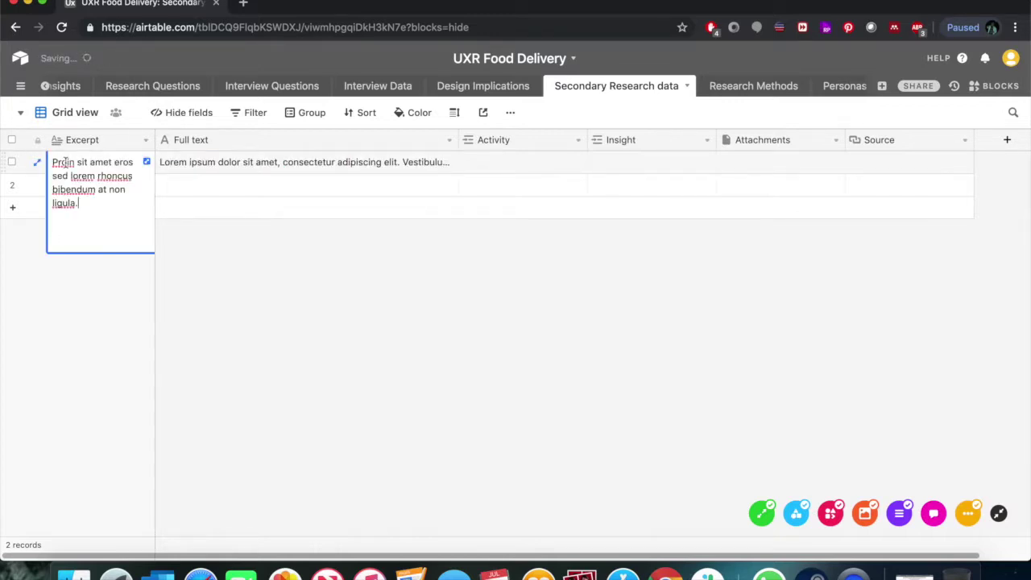
# Paste the clipboard content into the Source field of the first secondary research record
pyautogui.doubleClick(885, 165)
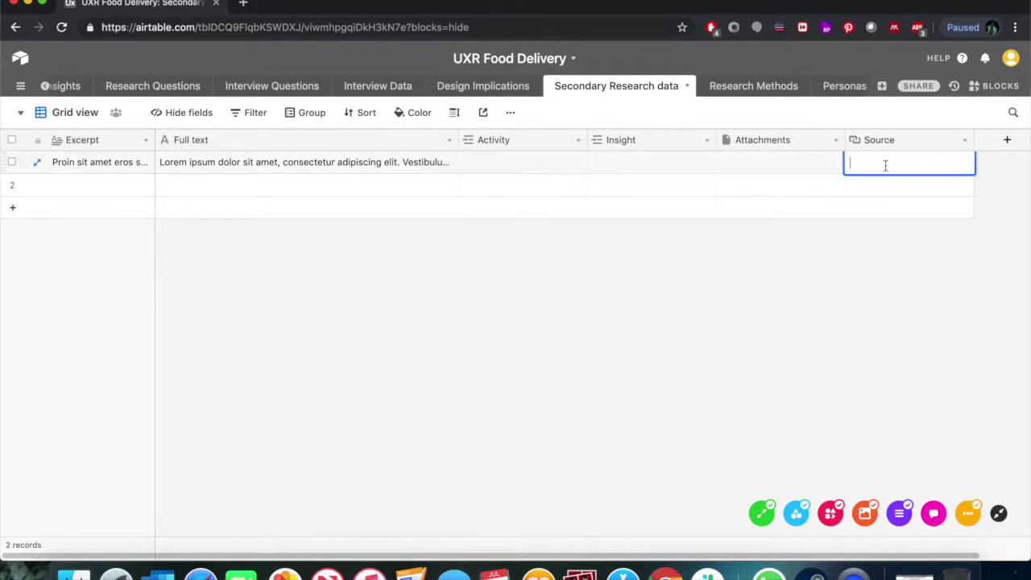
pyautogui.press('super+v')
pyautogui.click(684, 293)
# Review the Interview Data table in its By participant view and its By question view
pyautogui.click(271, 85)
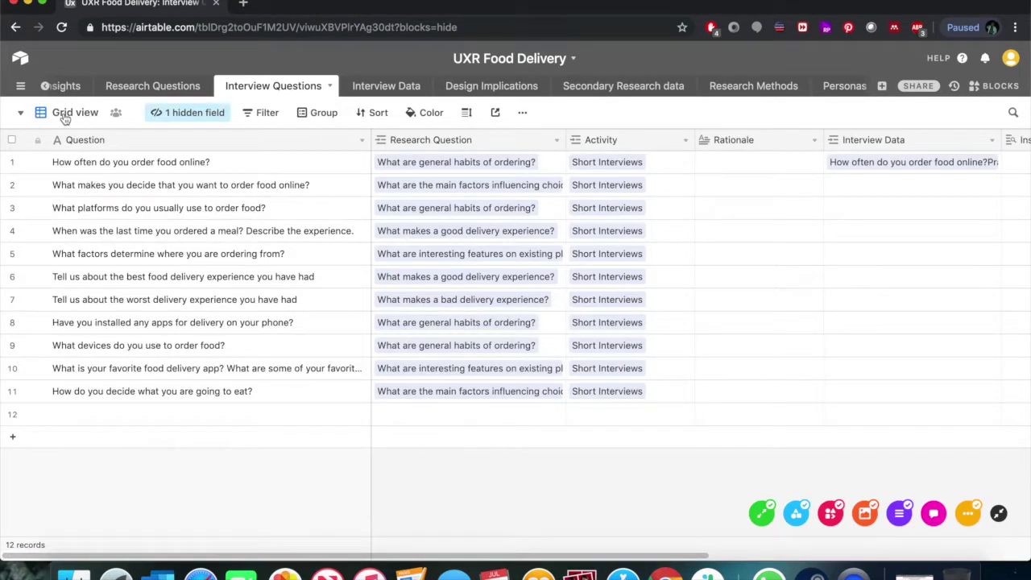
pyautogui.click(379, 85)
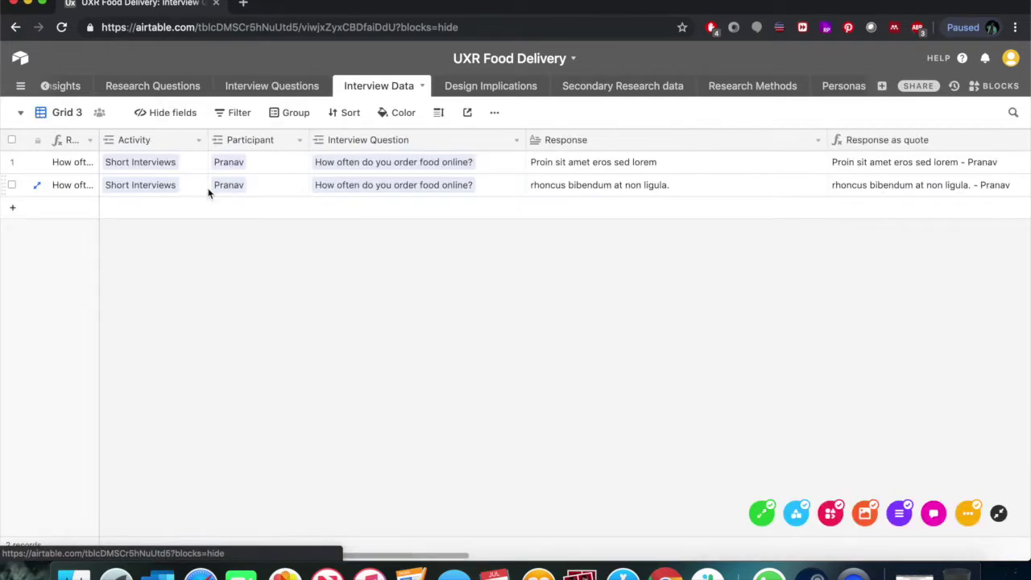
pyautogui.click(35, 115)
pyautogui.click(113, 179)
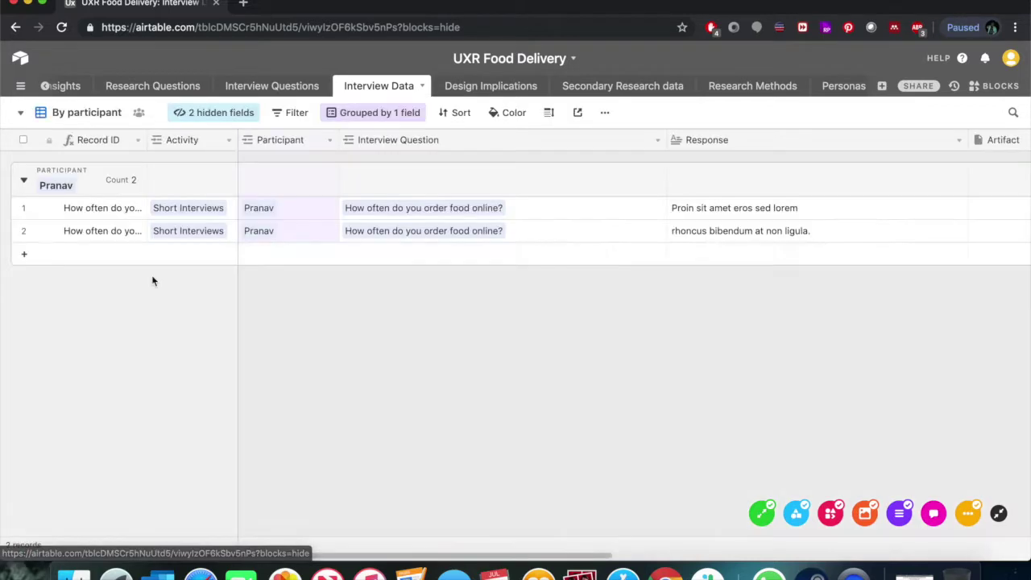
pyautogui.click(64, 115)
pyautogui.click(100, 146)
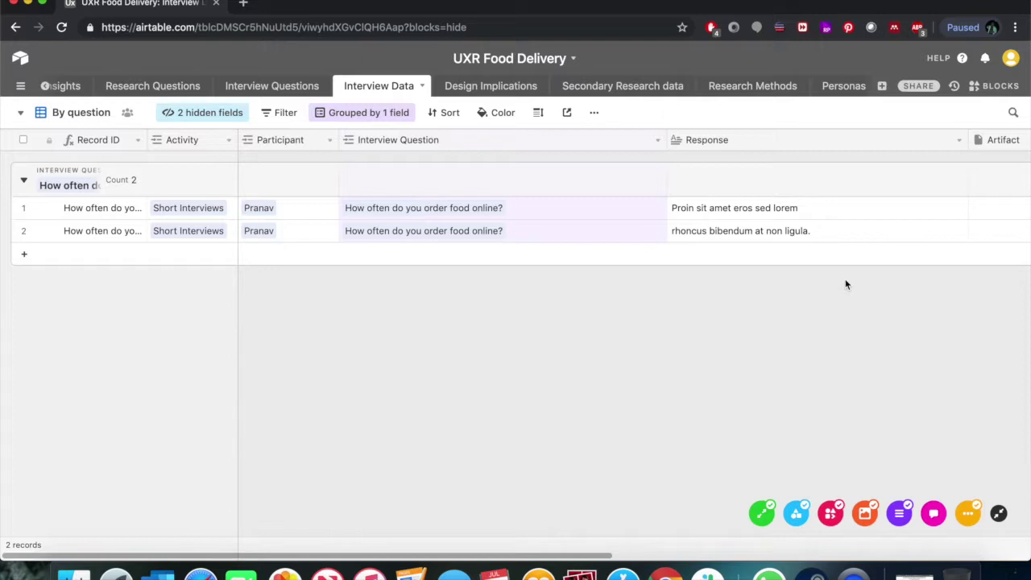
# Create an insight from the copied lorem ipsum text and link it in the Insight field of the first interview response
pyautogui.hscroll(5, 937, 218)
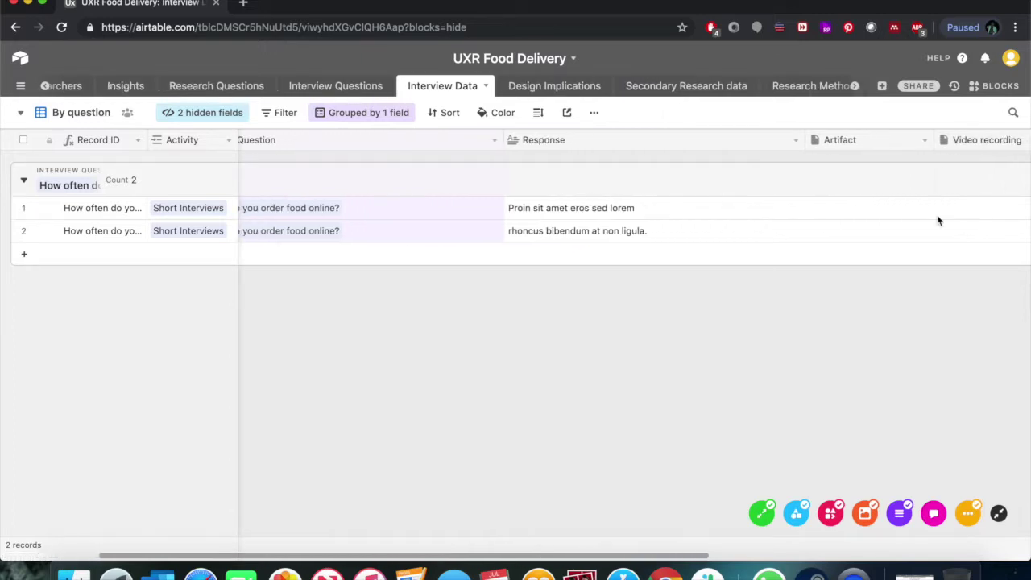
pyautogui.hscroll(5, 937, 218)
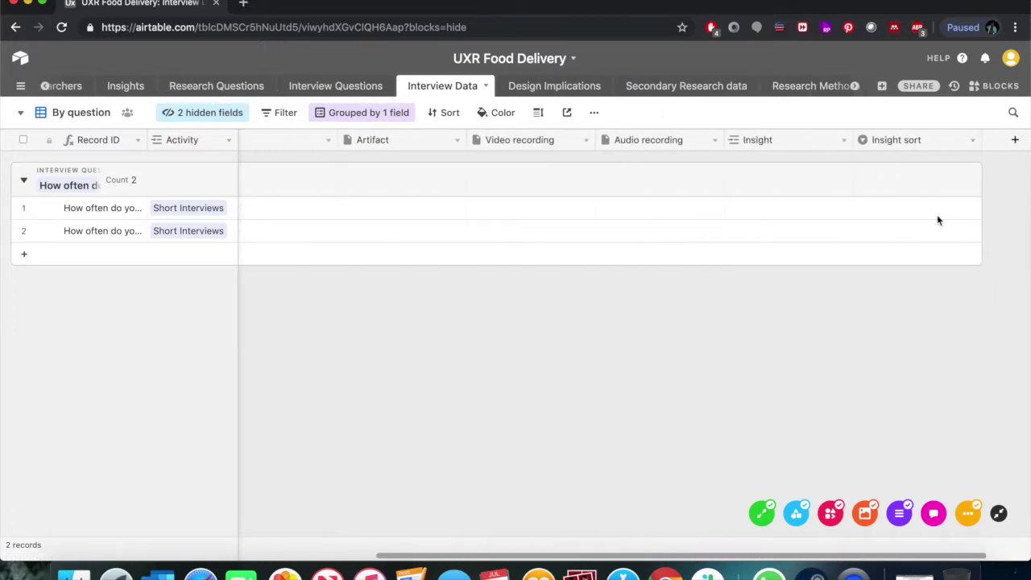
pyautogui.click(760, 208)
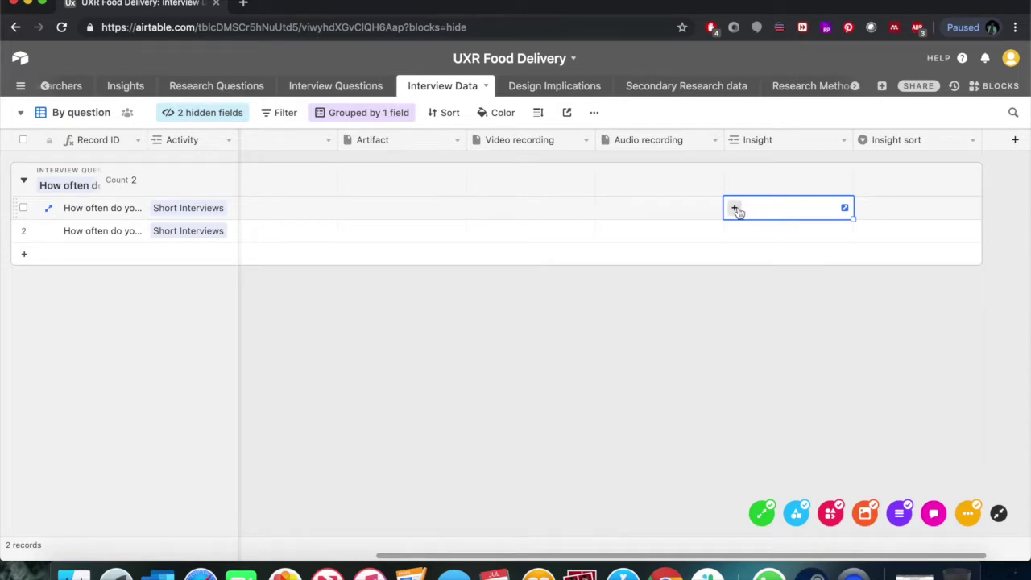
pyautogui.click(735, 209)
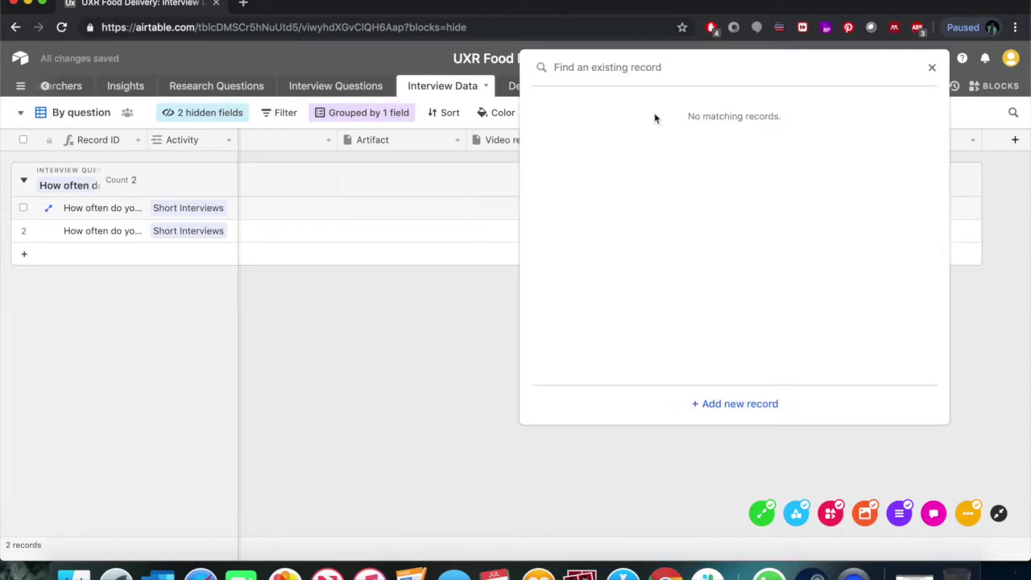
pyautogui.press('super+v')
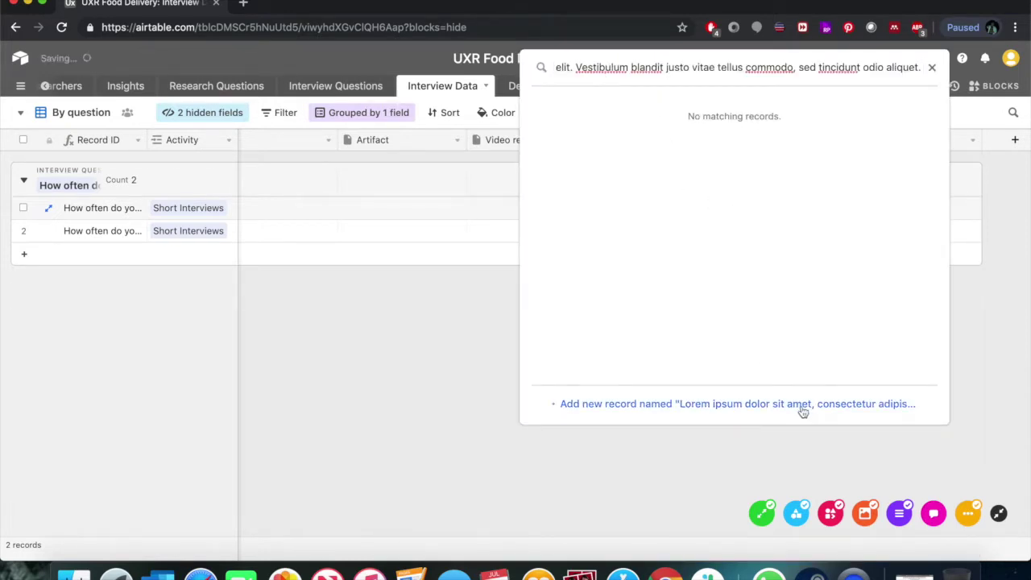
pyautogui.click(803, 405)
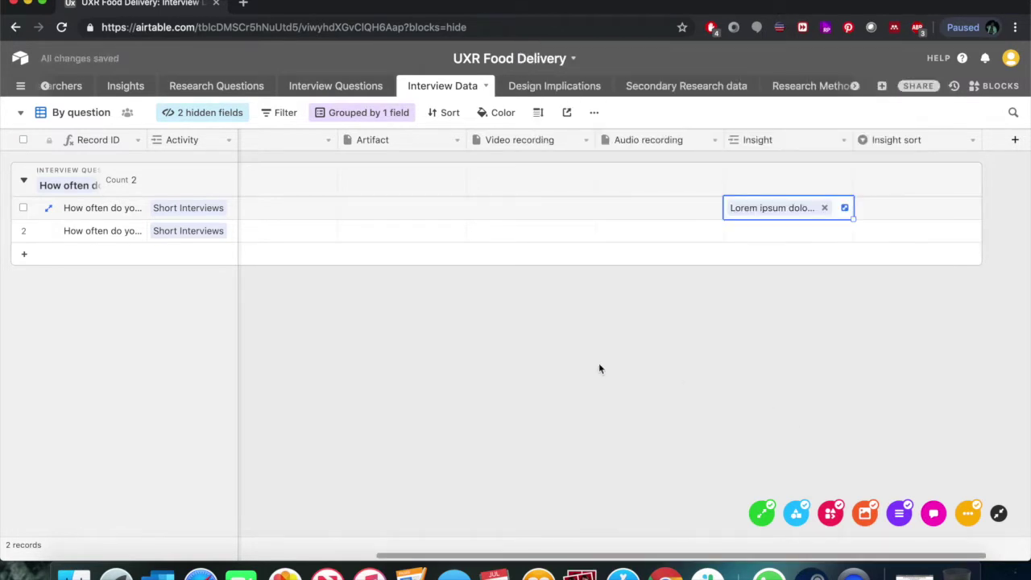
# Link the second interview response to the new insight record's Interview Data 2 field and close the record
pyautogui.click(749, 207)
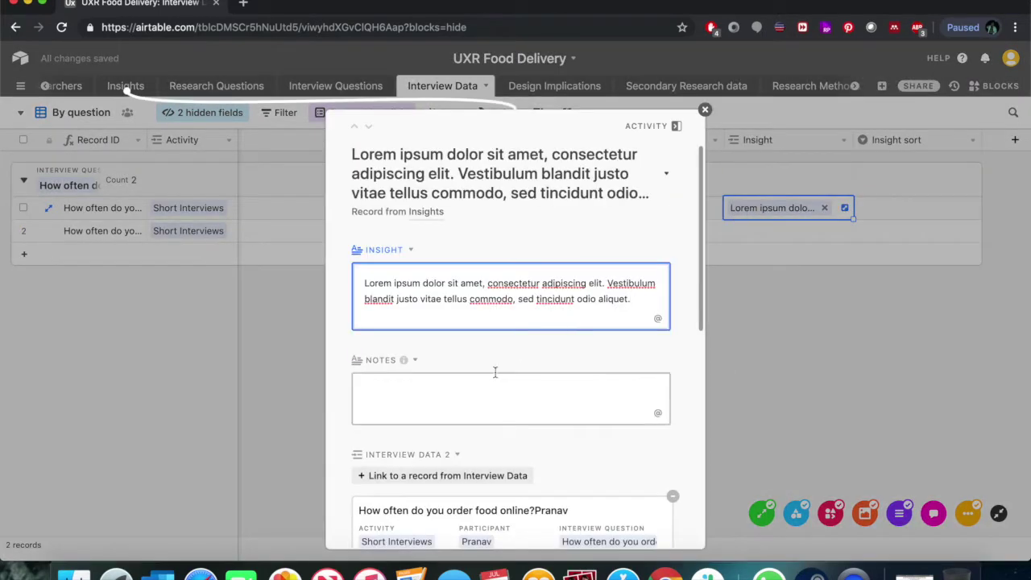
pyautogui.scroll(-5, 496, 372)
pyautogui.scroll(3, 495, 375)
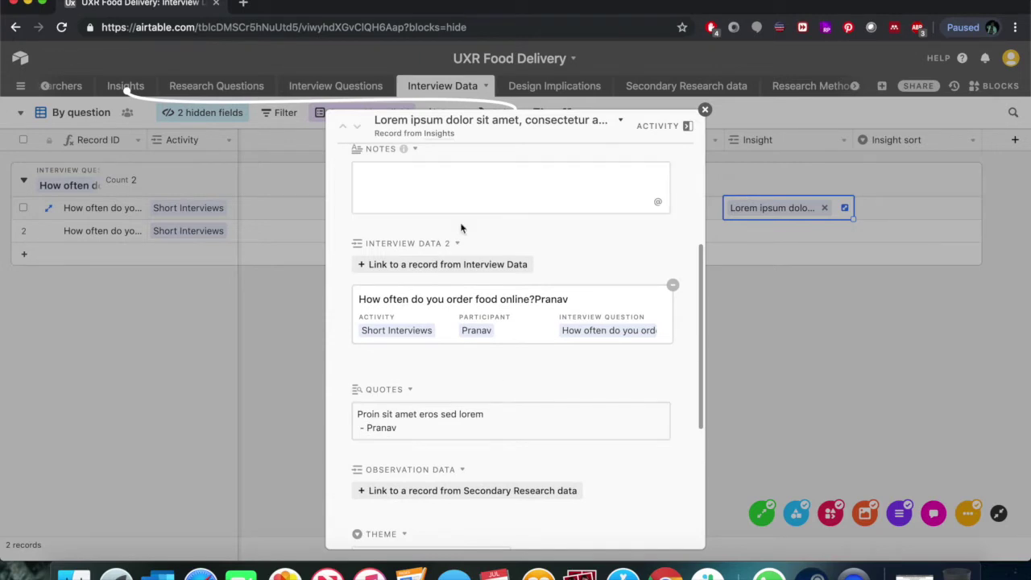
pyautogui.click(472, 265)
pyautogui.click(355, 122)
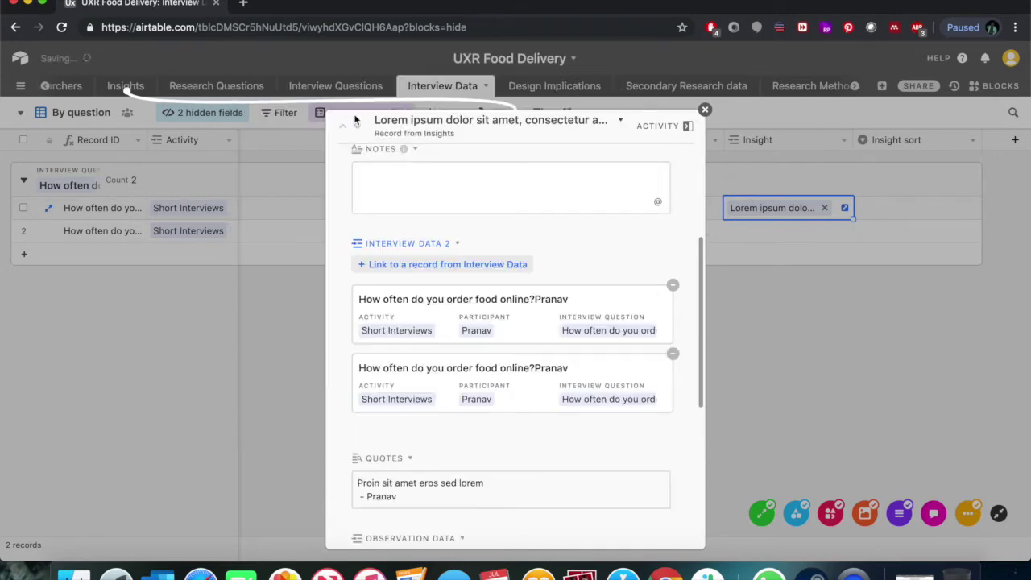
pyautogui.scroll(-2, 507, 363)
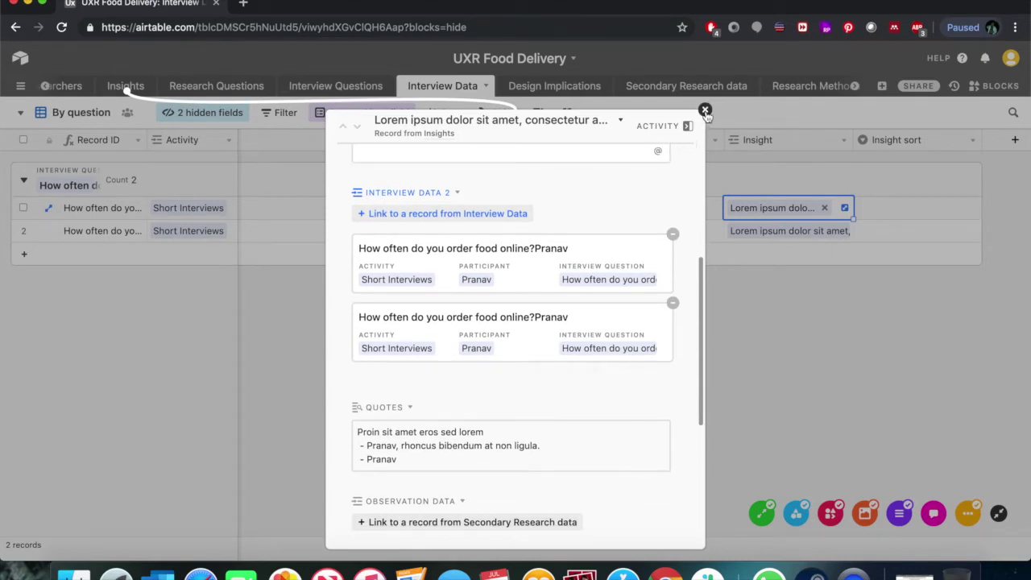
pyautogui.click(705, 110)
# Expand the Insights deck block to full screen and print its current record with the preset print settings
pyautogui.click(998, 85)
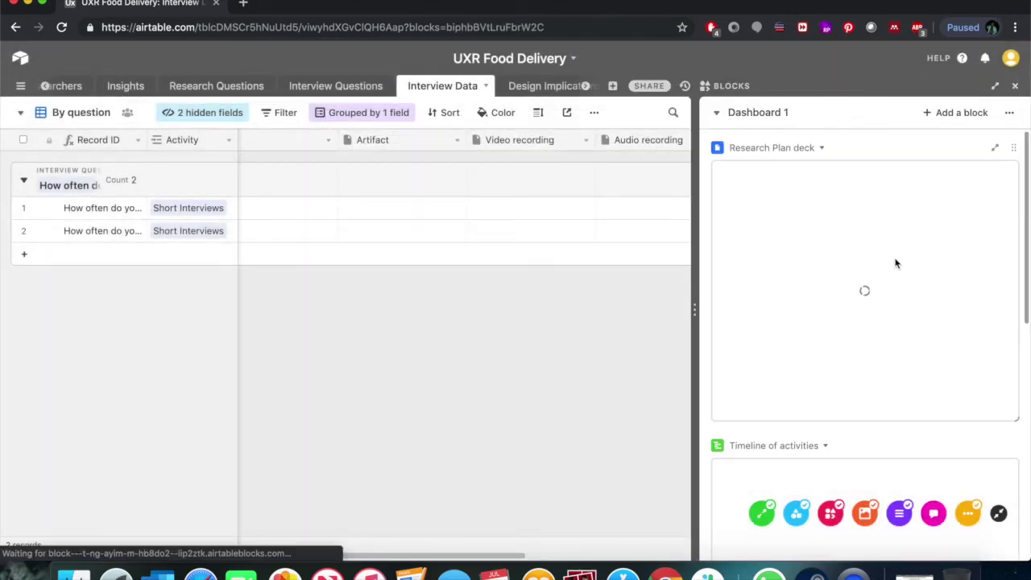
pyautogui.scroll(-5, 865, 335)
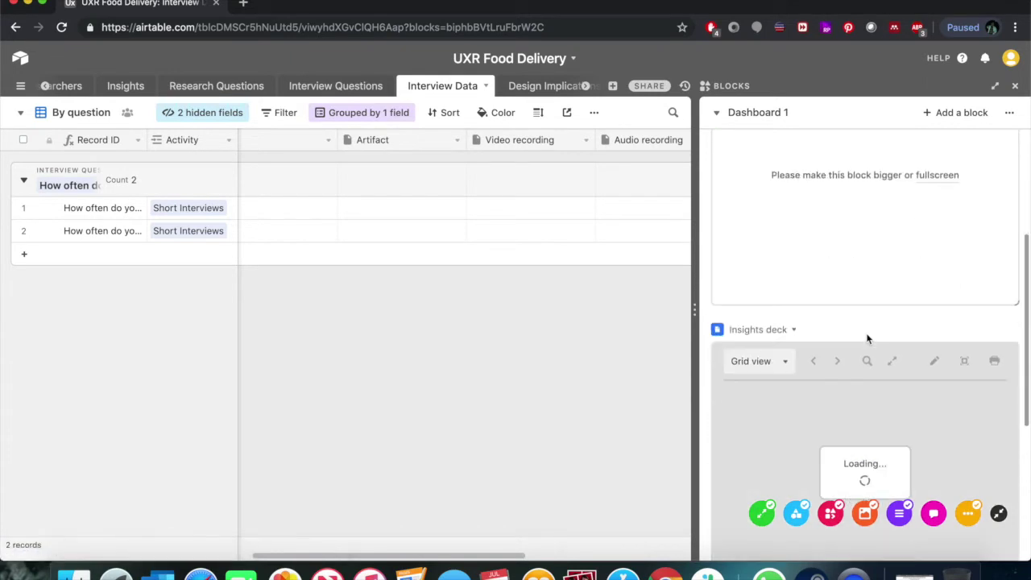
pyautogui.scroll(-2, 867, 338)
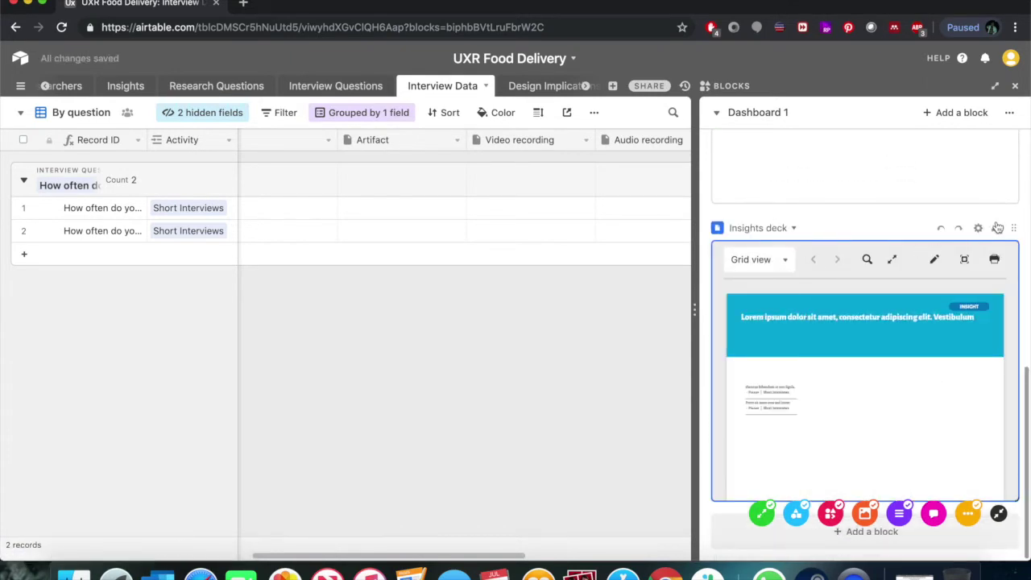
pyautogui.click(997, 229)
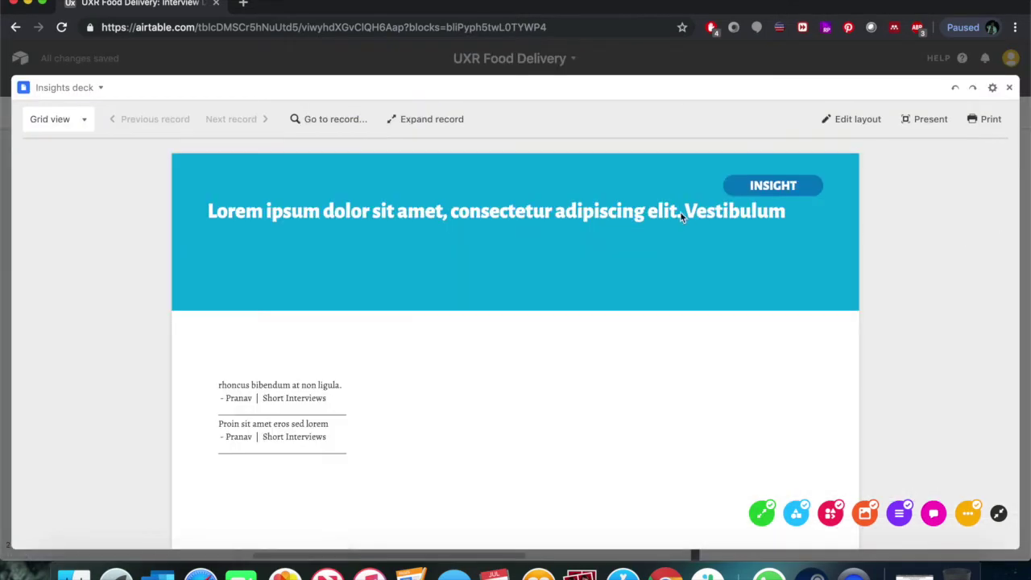
pyautogui.click(984, 121)
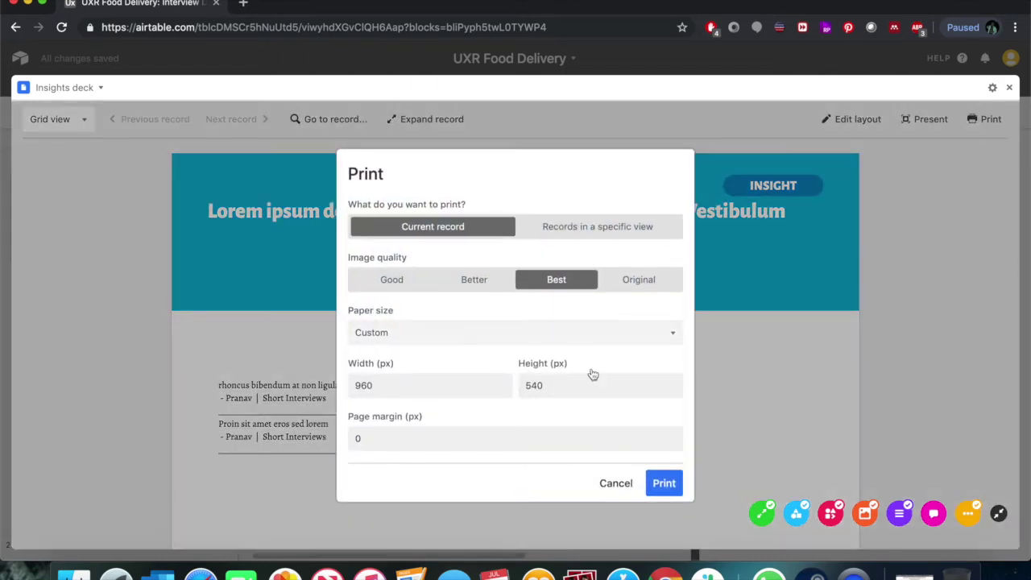
pyautogui.click(664, 483)
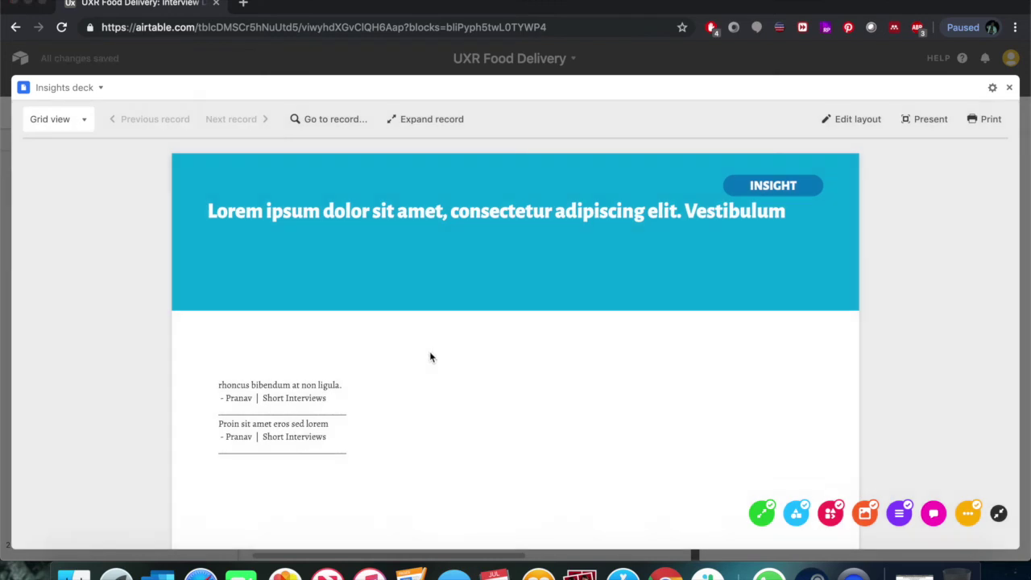